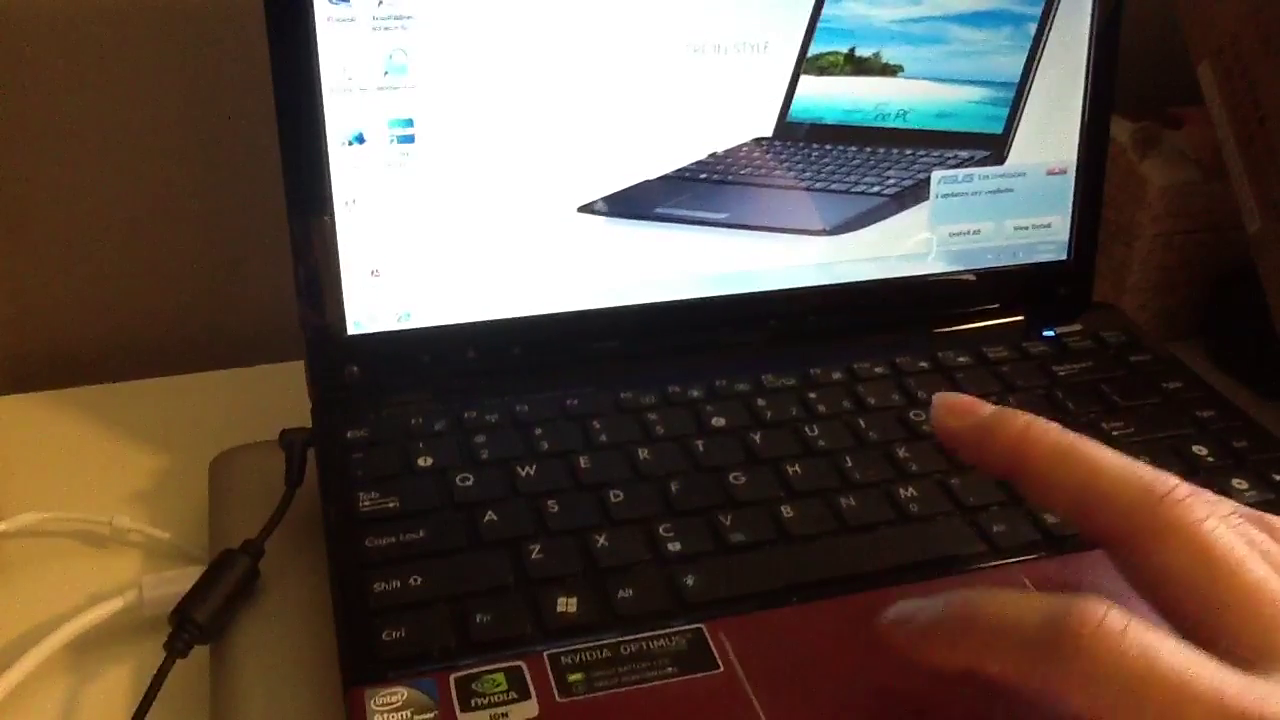
- Open the Windows 7 Start menu to begin restarting the netbook
click(360, 320)
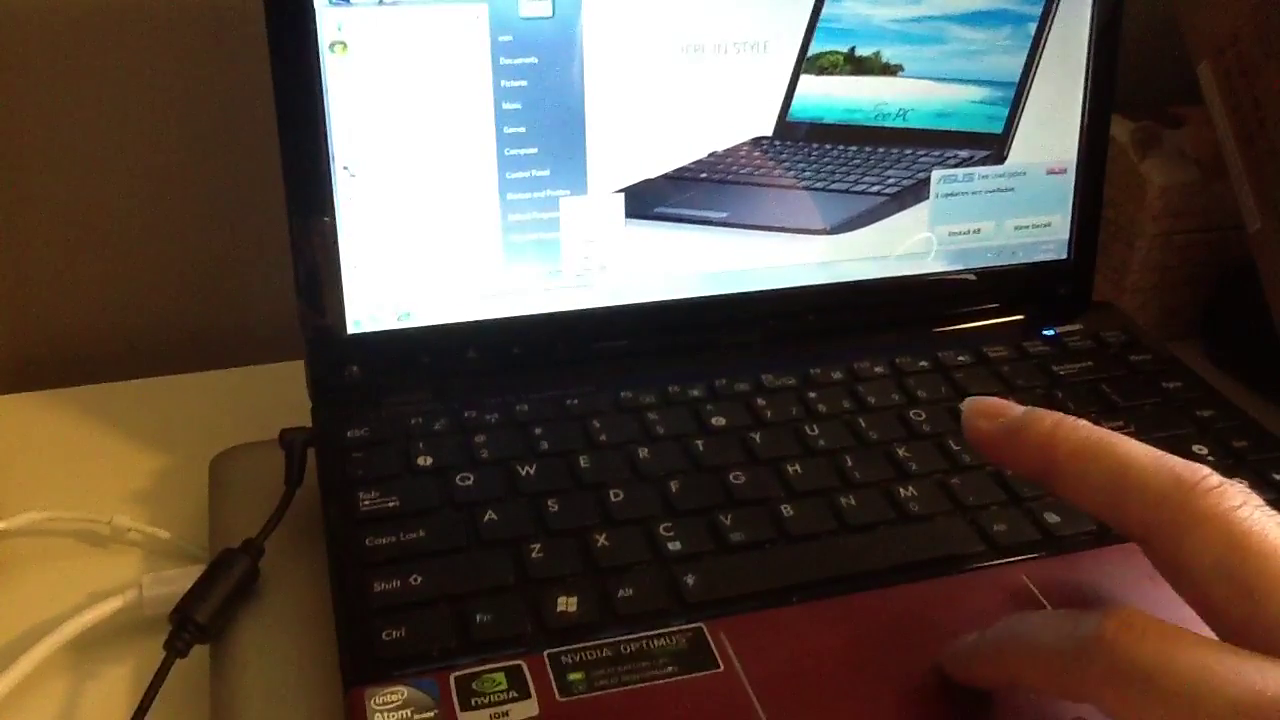